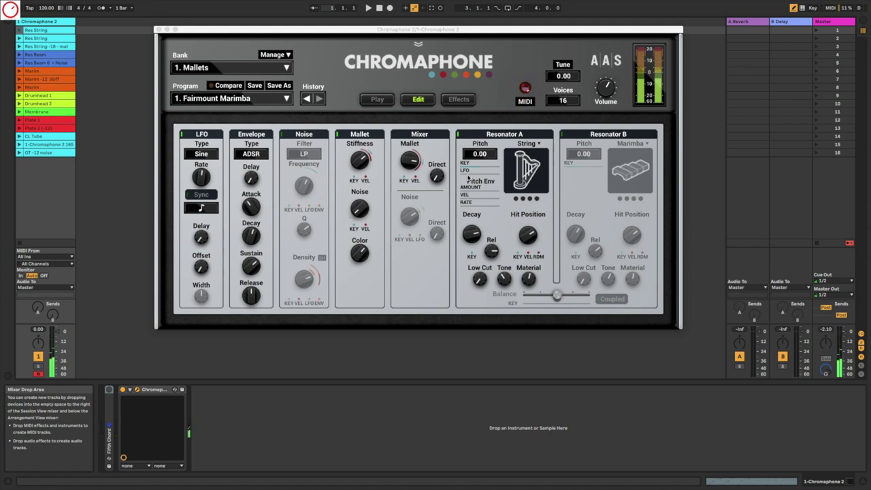
Step: Try an LFO modulation amount on Resonator A's pitch, toggling the LFO module and pointing to the partial-density setting
click(466, 175)
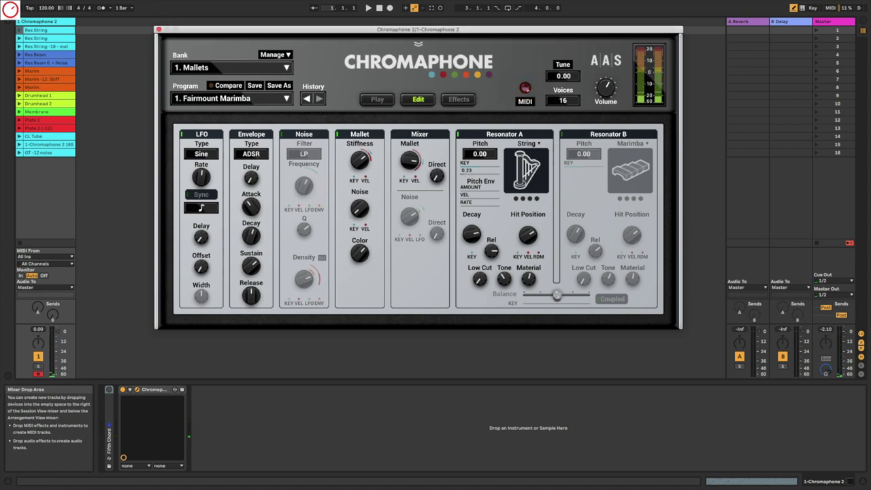
click(203, 135)
click(203, 135)
drag(462, 174, 465, 173)
click(515, 199)
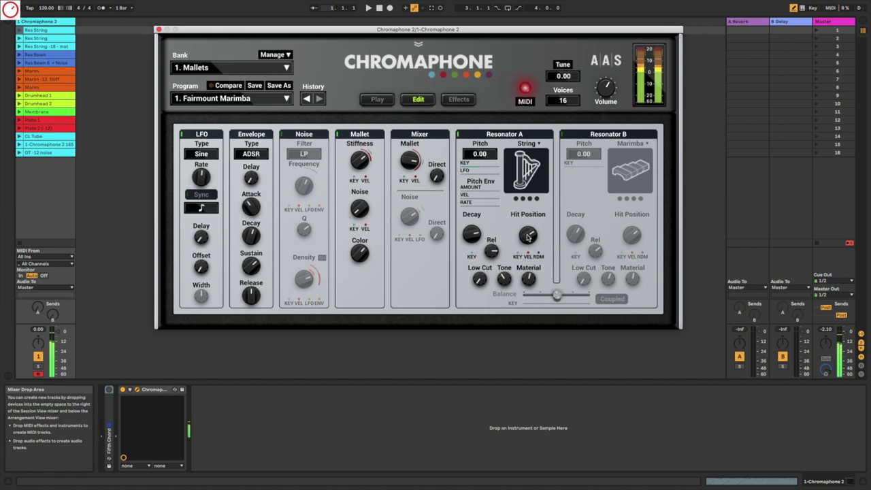
Step: Adjust the String resonator's hit position, tone and material in Resonator A
mouse_move(527, 237)
mouse_down()
mouse_move(527, 302)
mouse_move(528, 208)
mouse_move(528, 239)
mouse_up()
drag(506, 279, 507, 281)
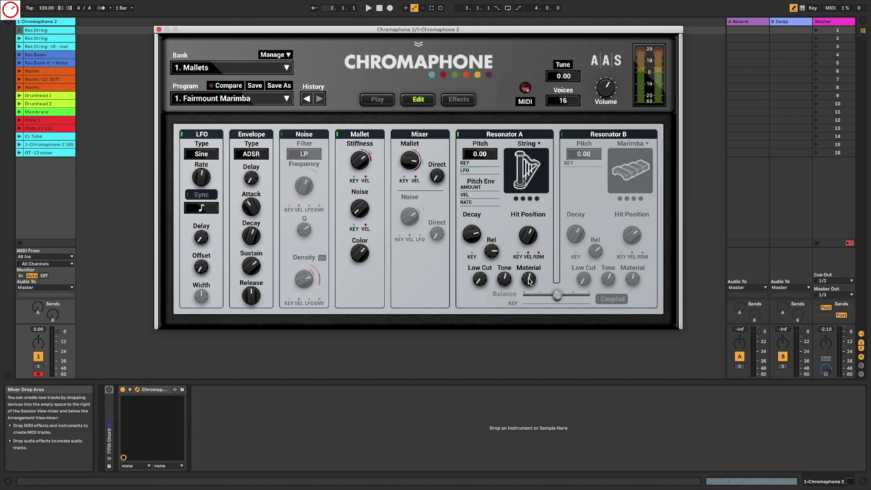
mouse_move(529, 281)
mouse_down()
mouse_move(529, 308)
mouse_move(528, 272)
mouse_up()
mouse_move(529, 278)
mouse_down()
mouse_move(528, 245)
mouse_move(528, 275)
mouse_up()
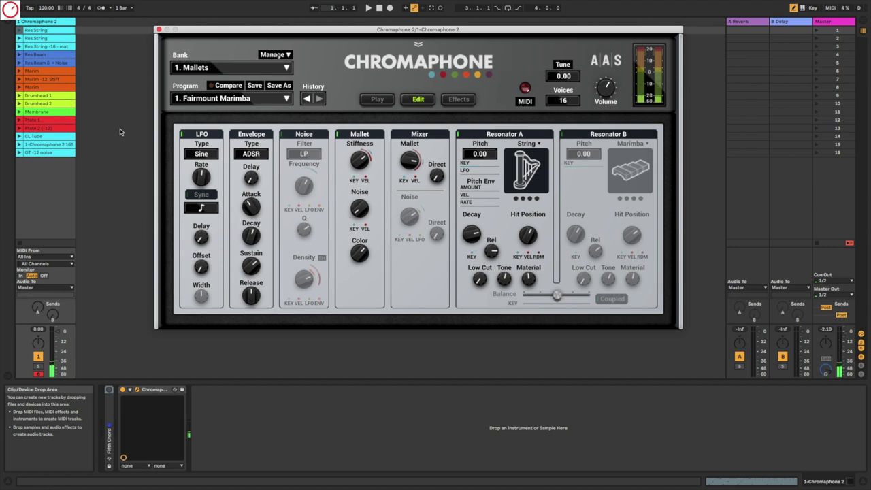
Step: Launch the first Res String clip and sweep Resonator A's decay and hit position while it plays
click(19, 30)
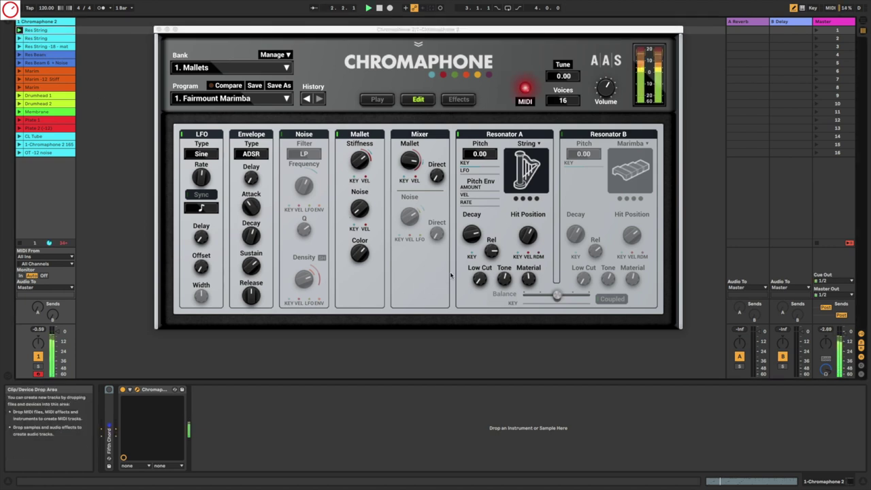
click(472, 234)
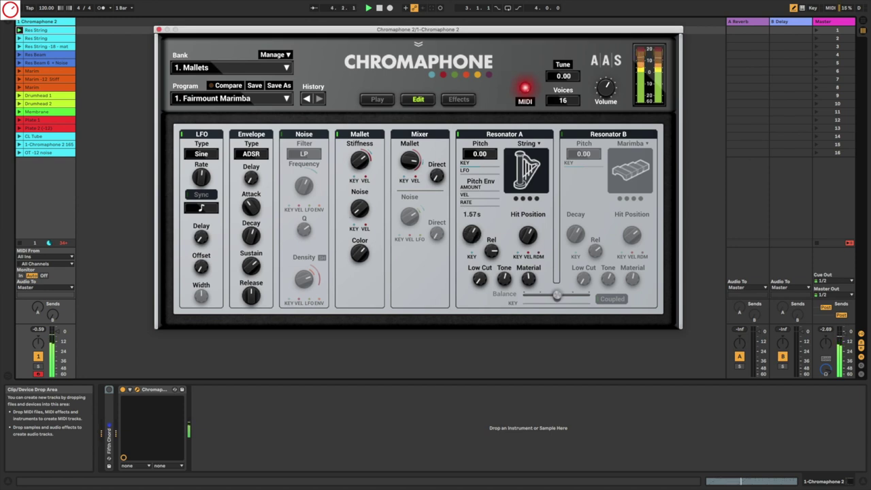
drag(471, 234, 471, 212)
drag(528, 235, 528, 249)
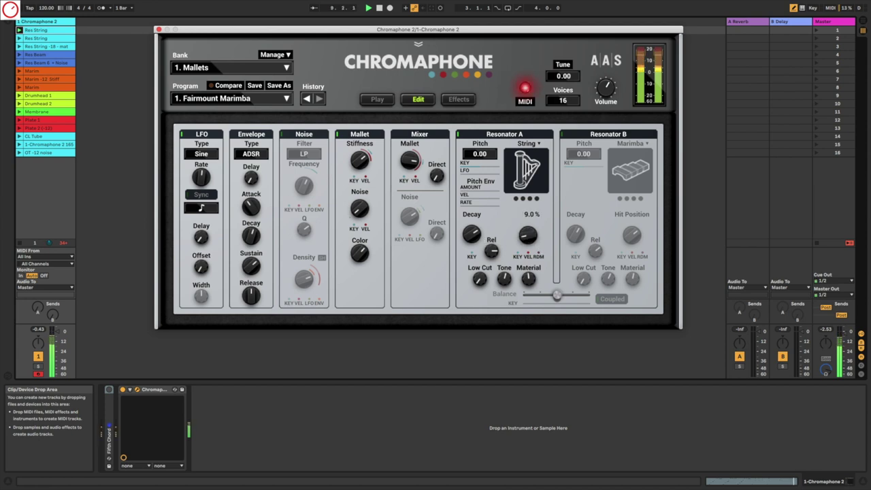
drag(528, 248, 528, 224)
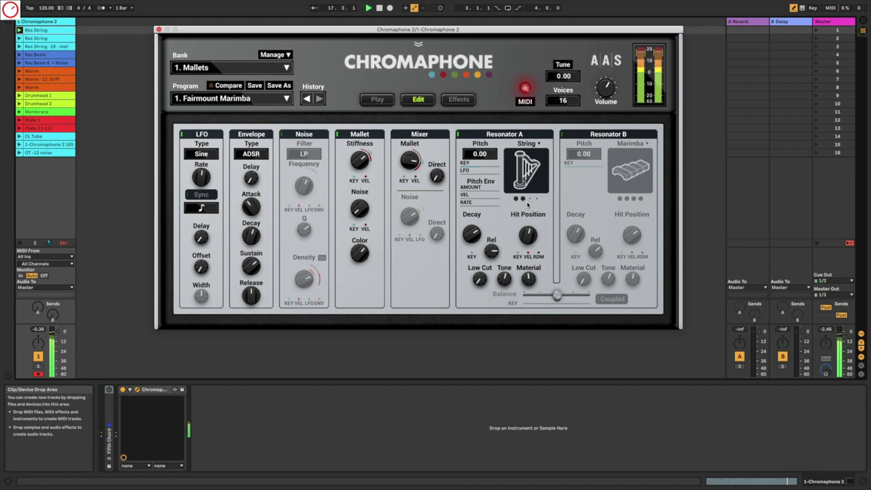
Step: Step Resonator A's density up to four dots during playback and vary its hit position and tone
click(529, 200)
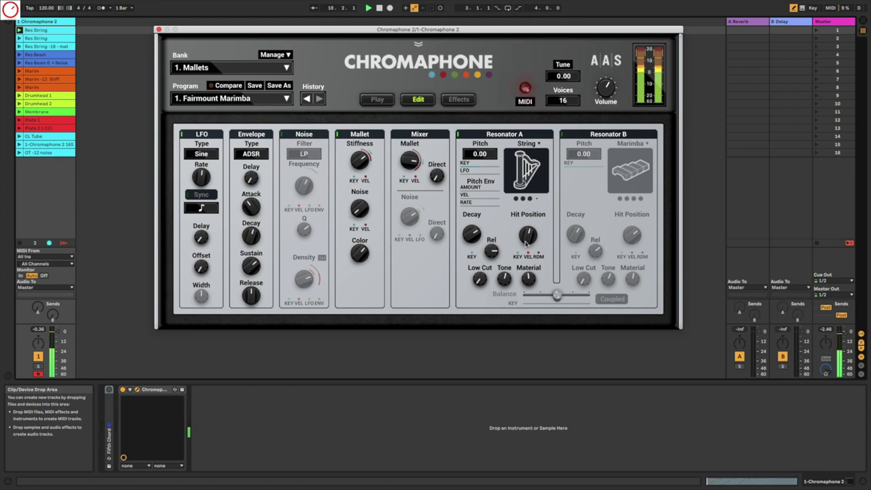
drag(527, 241, 510, 247)
click(507, 282)
drag(505, 281, 529, 269)
drag(528, 235, 528, 235)
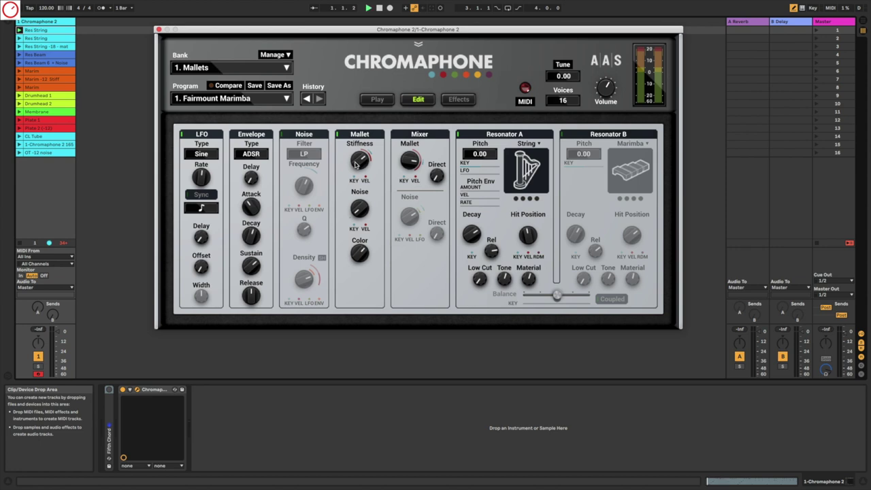
Step: Play the clip while varying the mallet's stiffness and its level in the mixer
key(space)
click(356, 161)
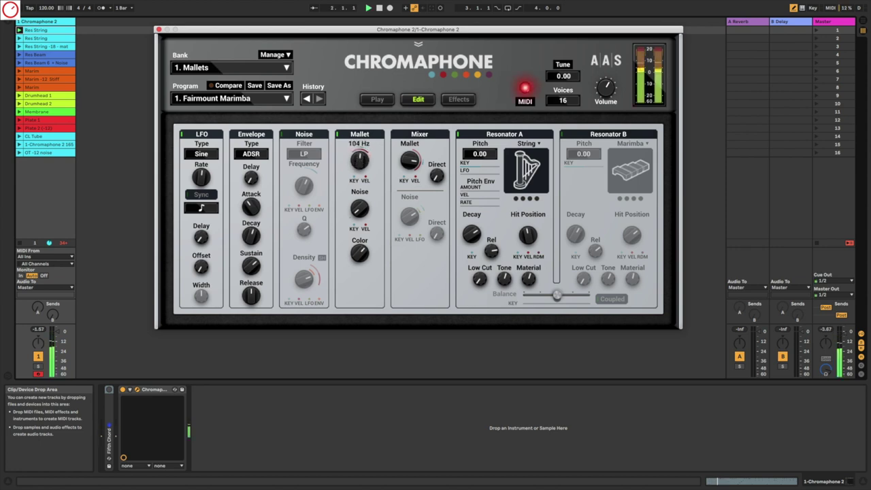
mouse_move(359, 161)
mouse_down()
mouse_move(357, 192)
mouse_move(356, 171)
mouse_up()
drag(413, 164, 354, 160)
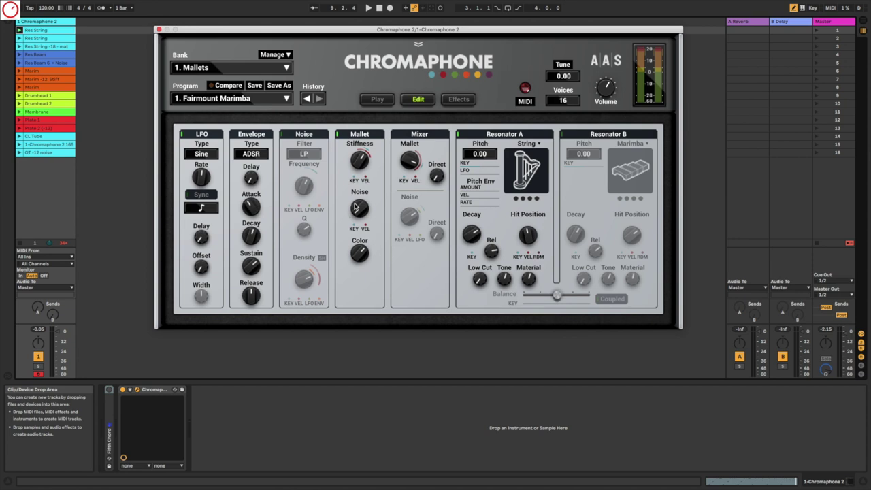
Step: Adjust the mallet's noise amount and color, and shorten Resonator A's decay
key(space)
drag(357, 211, 359, 156)
mouse_move(359, 252)
mouse_down()
mouse_move(360, 244)
mouse_move(359, 253)
mouse_up()
drag(468, 240, 471, 238)
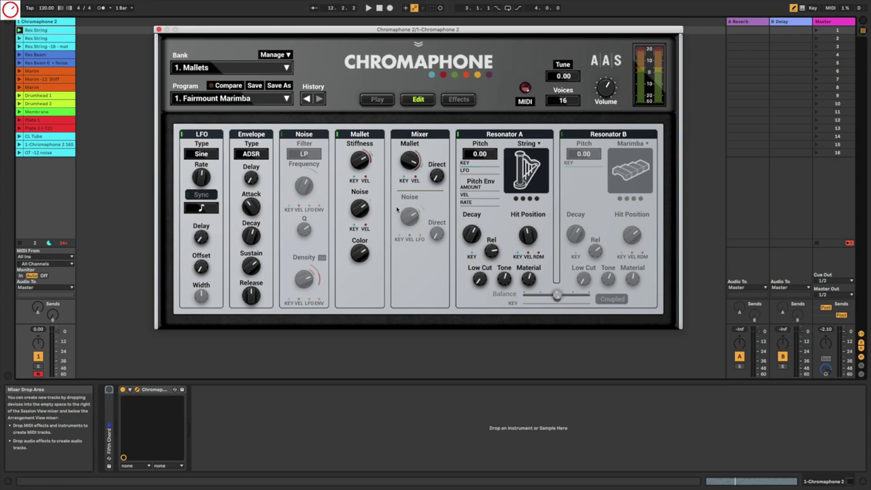
Step: Play the second Res String clip, lengthening Resonator A's decay and reducing the mallet stiffness while varying its noise amount
key(space)
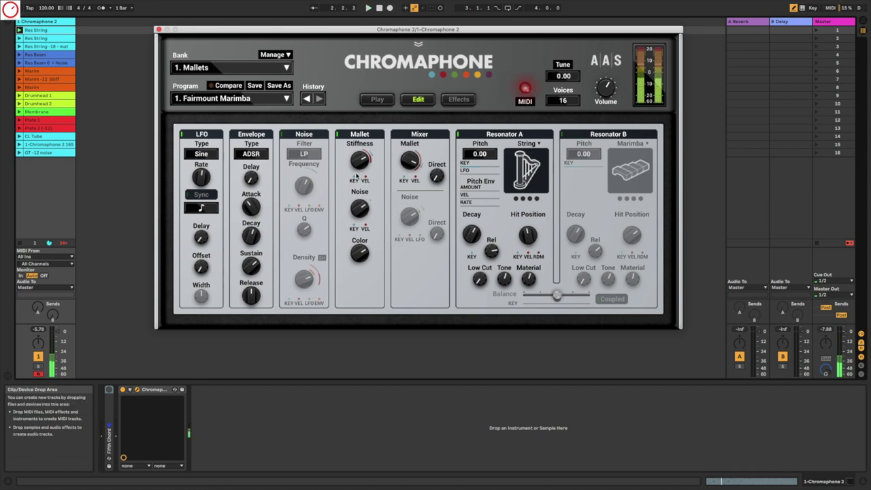
click(20, 38)
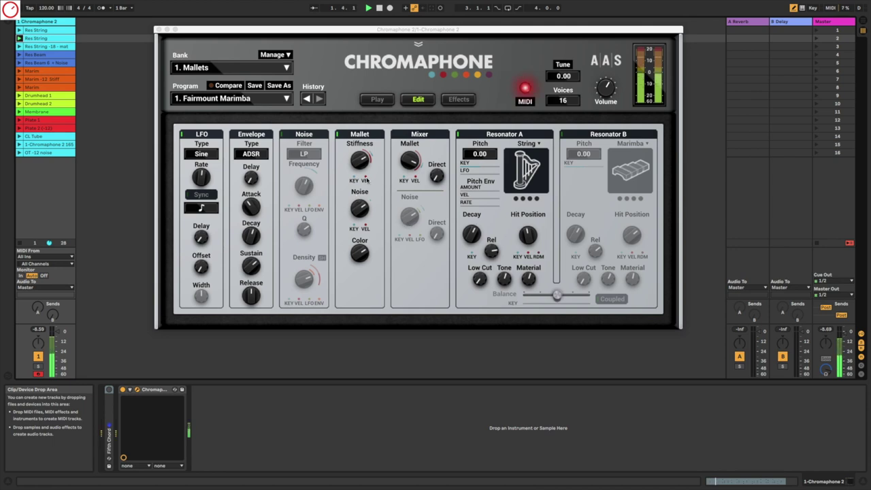
drag(471, 234, 471, 208)
drag(359, 164, 359, 173)
drag(355, 210, 360, 205)
drag(360, 159, 360, 175)
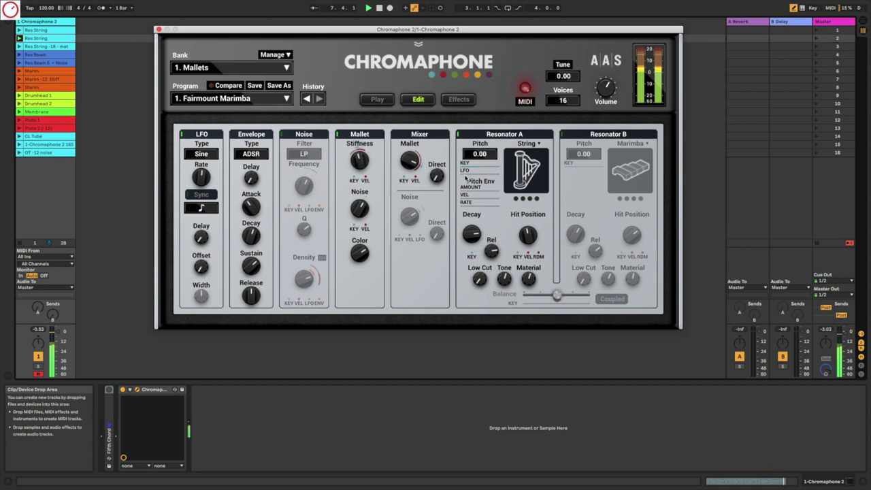
Step: Try LFO modulation on Resonator A's pitch, and adjust its material and the mallet stiffness during playback
drag(466, 170, 465, 175)
drag(528, 278, 526, 278)
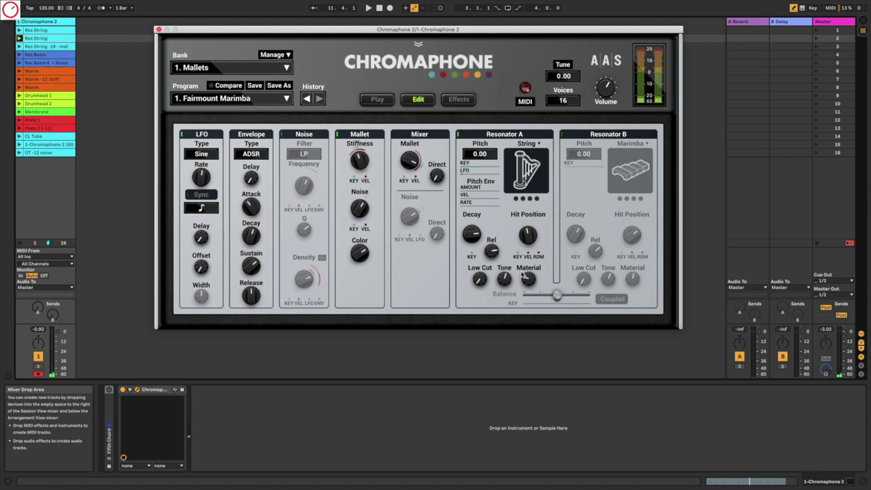
key(space)
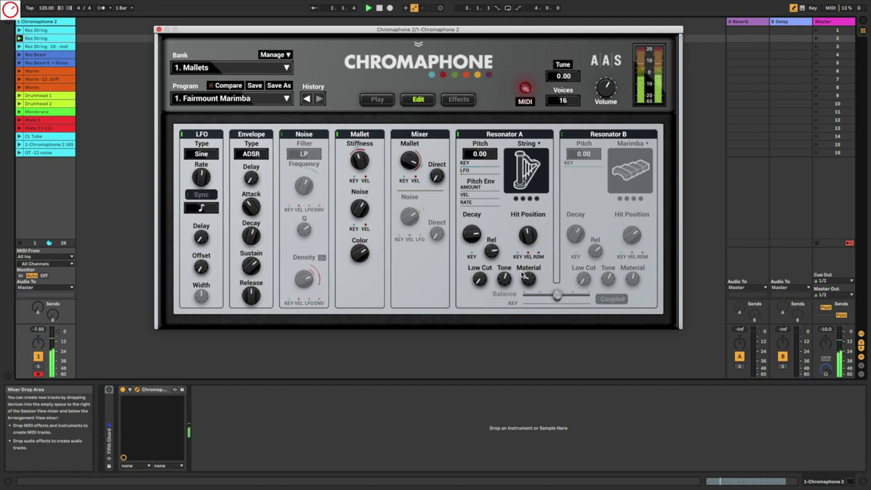
drag(360, 164, 361, 165)
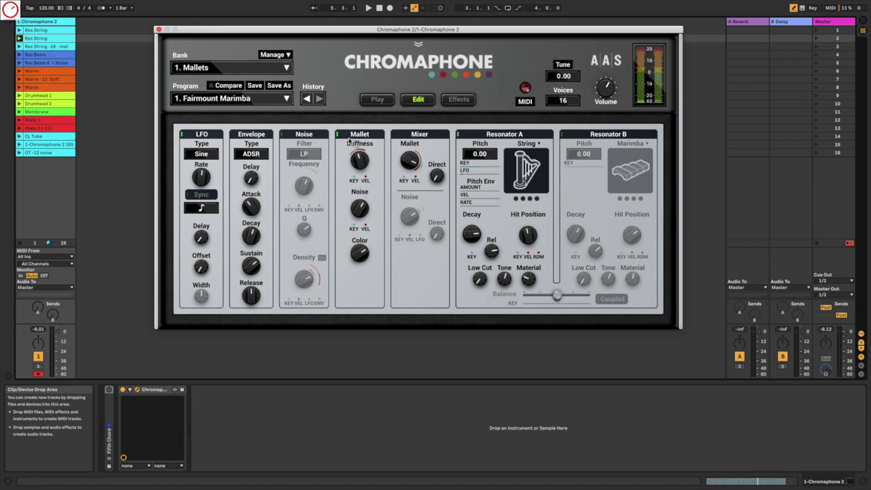
Step: Switch the exciter from Mallet to Noise and raise the noise level in the mixer during playback
click(352, 138)
click(311, 136)
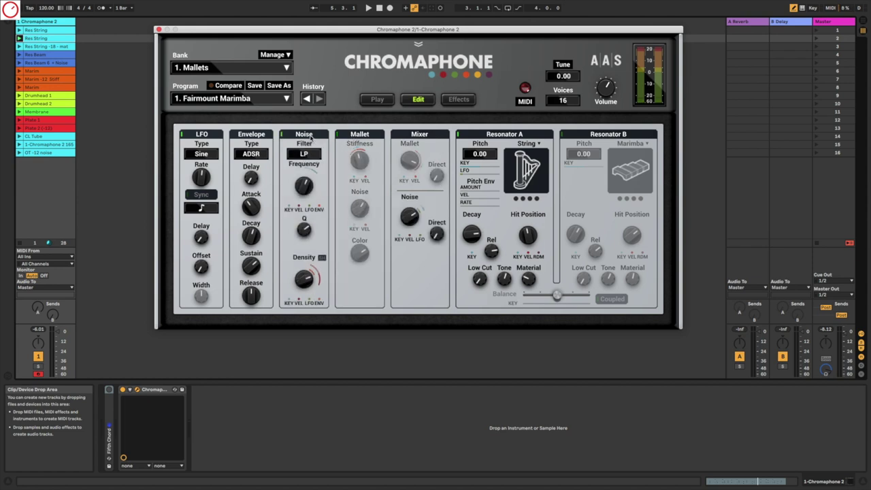
key(space)
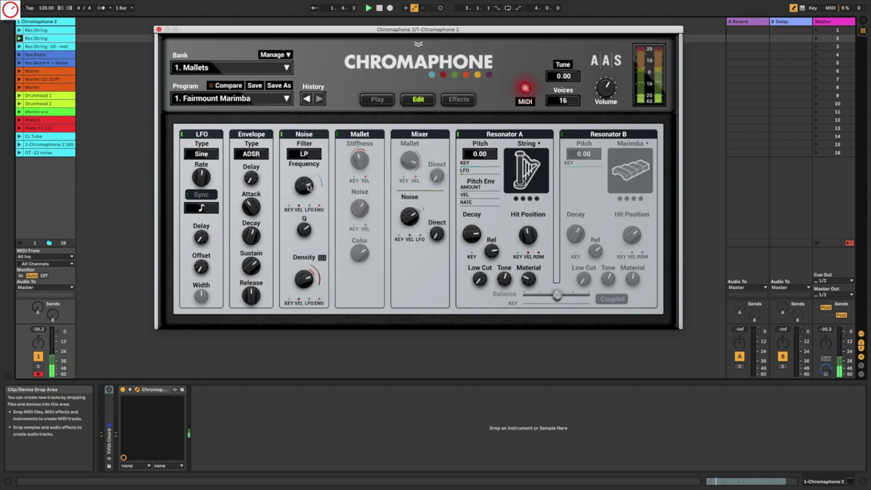
drag(411, 220, 410, 195)
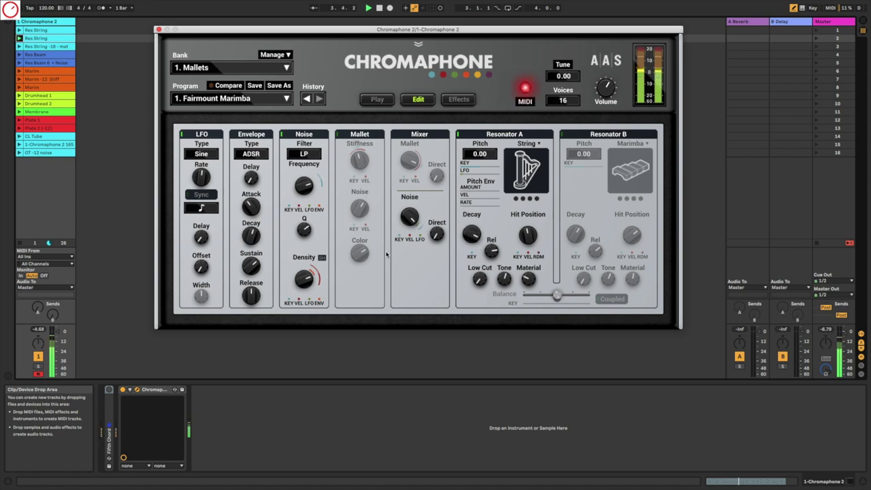
Step: Adjust the noise density and filter frequency along with Resonator A's material
drag(303, 276, 303, 261)
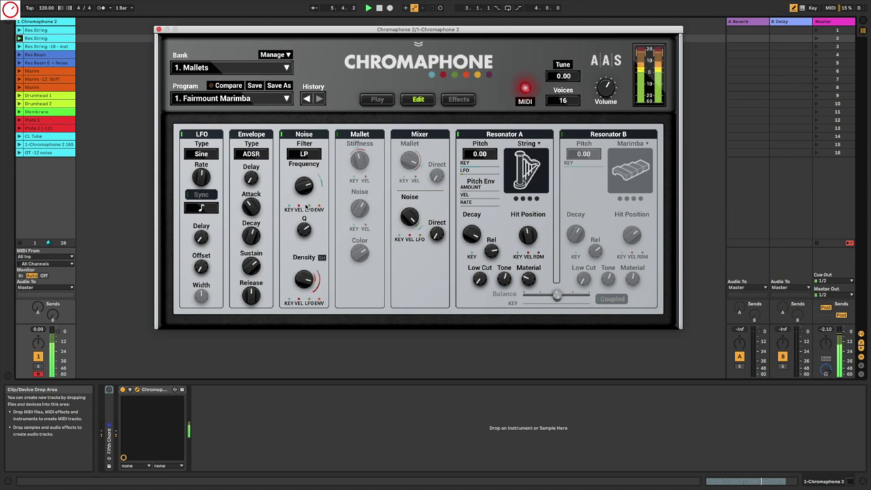
mouse_move(303, 190)
mouse_down()
mouse_move(304, 212)
mouse_move(304, 177)
mouse_up()
drag(528, 278, 531, 280)
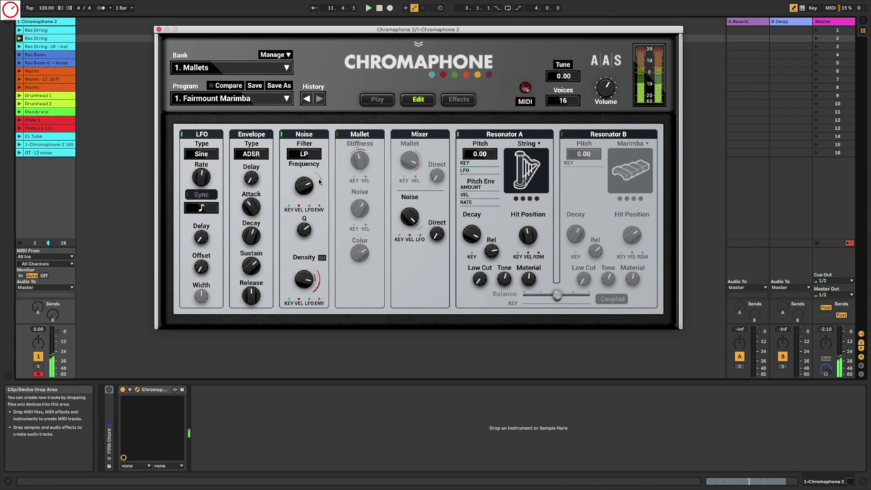
Step: Re-enable the Mallet alongside the Noise source, reduce its stiffness and adjust Resonator A's material during playback
click(359, 135)
key(space)
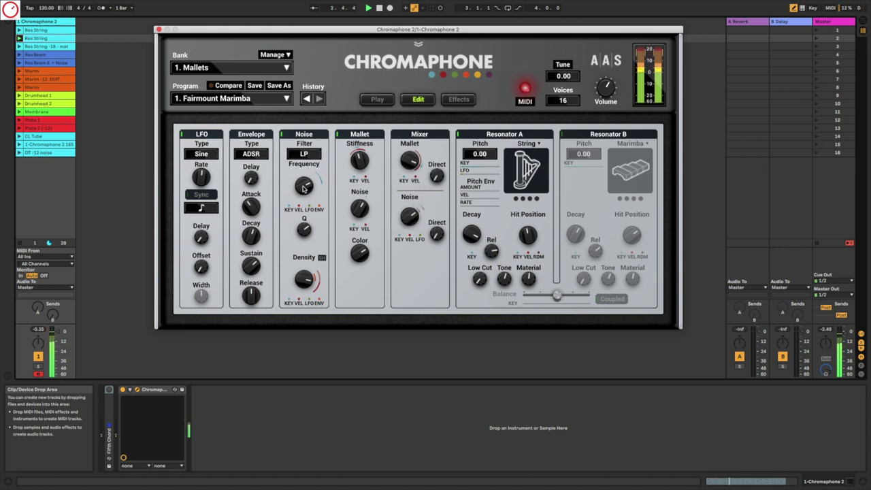
drag(360, 160, 360, 181)
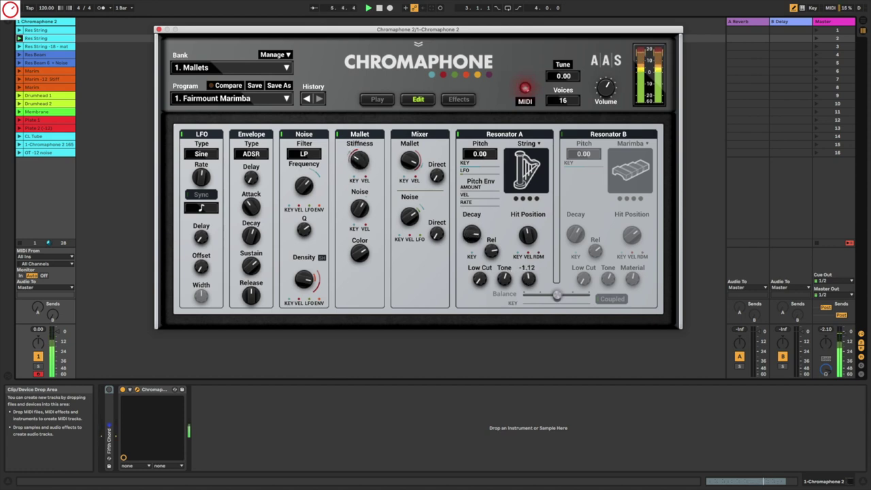
mouse_move(529, 279)
mouse_down()
mouse_move(529, 286)
mouse_move(528, 275)
mouse_up()
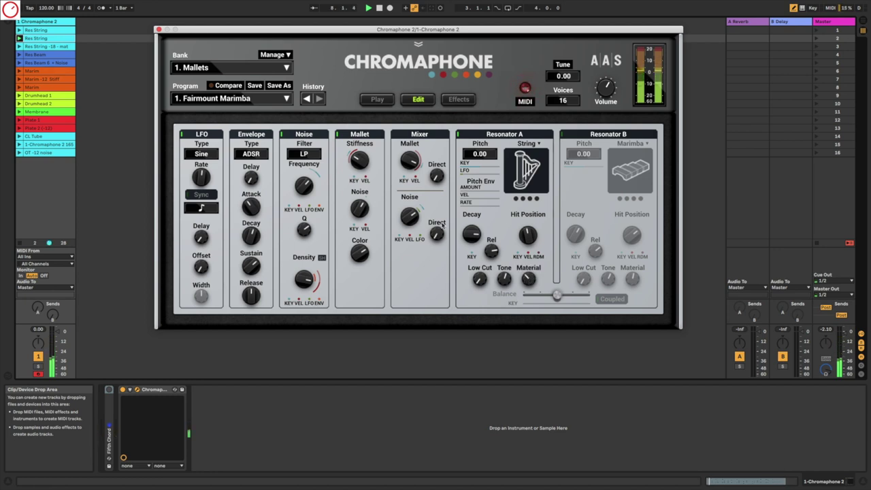
Step: Turn off the Noise module and set Resonator A's pitch to -18.00
click(304, 134)
click(305, 134)
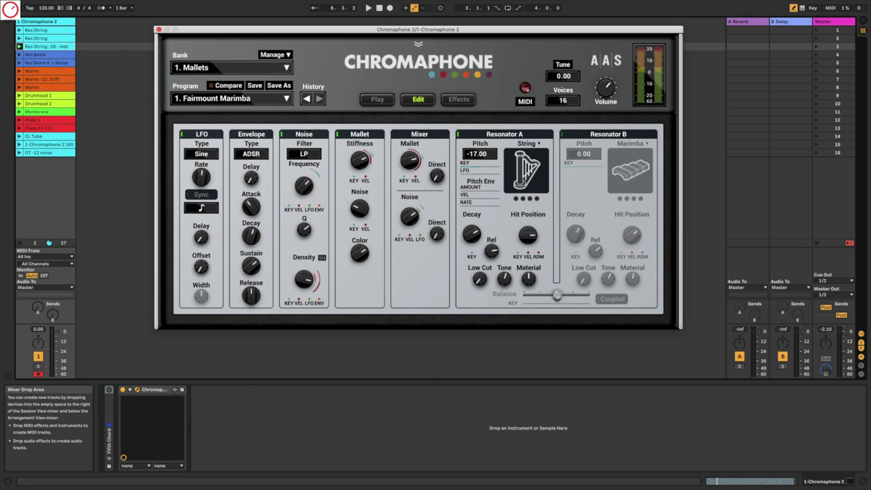
click(303, 134)
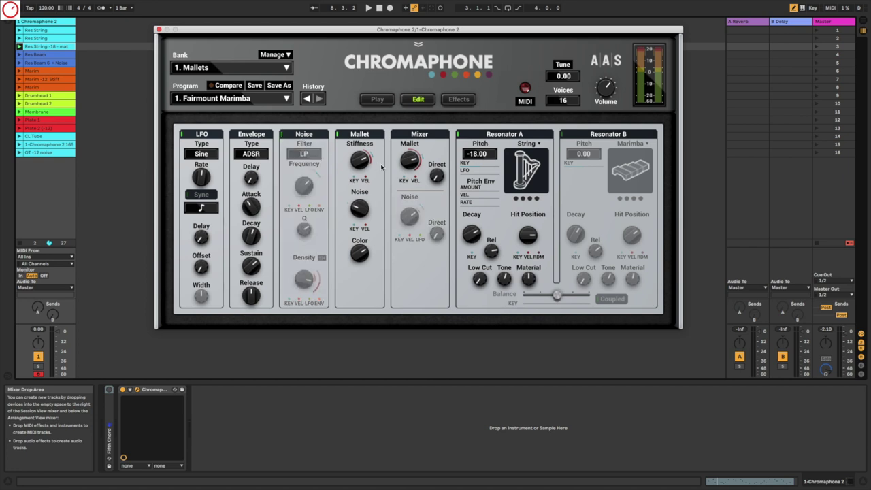
Step: Adjust Resonator A's material and launch the Res String -18 - mat clip
click(403, 164)
click(527, 275)
drag(526, 275, 526, 280)
click(20, 55)
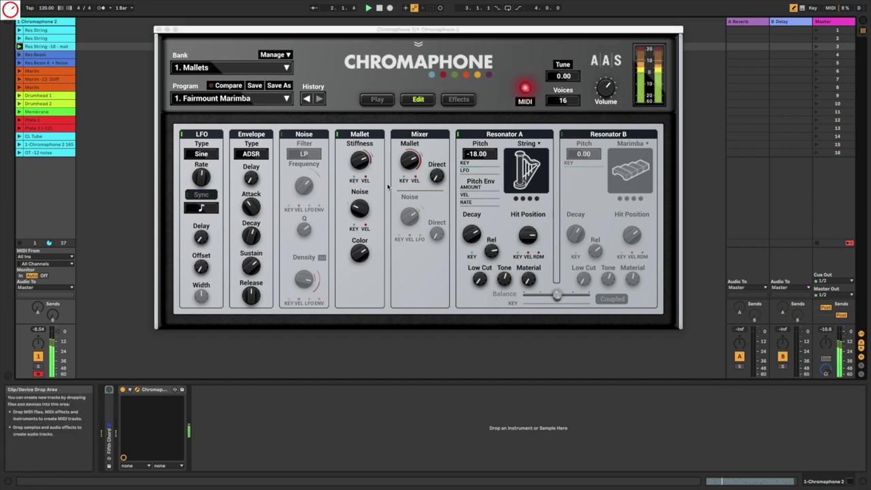
Step: Fine-tune the mallet's mixer level and stiffness together with Resonator A's hit position while the clip plays
click(410, 161)
drag(410, 162, 410, 157)
drag(353, 159, 353, 156)
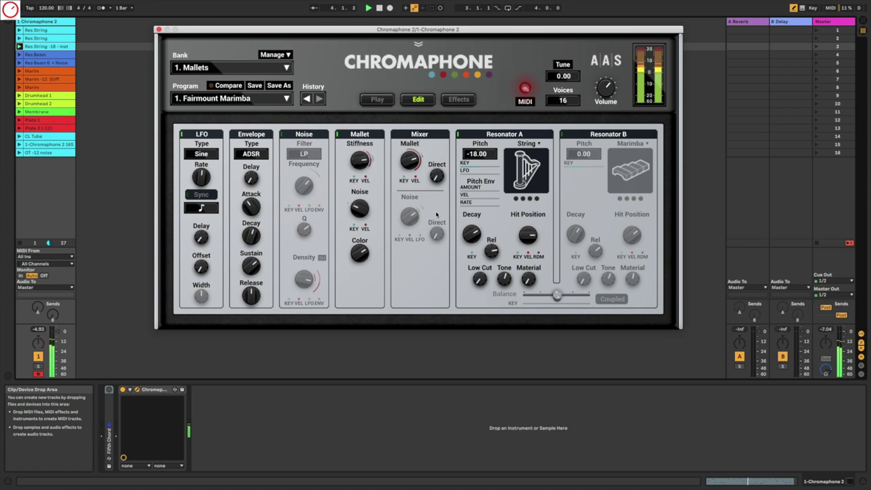
drag(528, 235, 528, 223)
click(408, 161)
drag(406, 161, 407, 159)
drag(409, 160, 410, 156)
Step: Readjust Resonator A's hit position and lower its material setting
mouse_move(532, 240)
mouse_down()
mouse_move(532, 229)
mouse_move(527, 236)
mouse_up()
drag(534, 279, 533, 278)
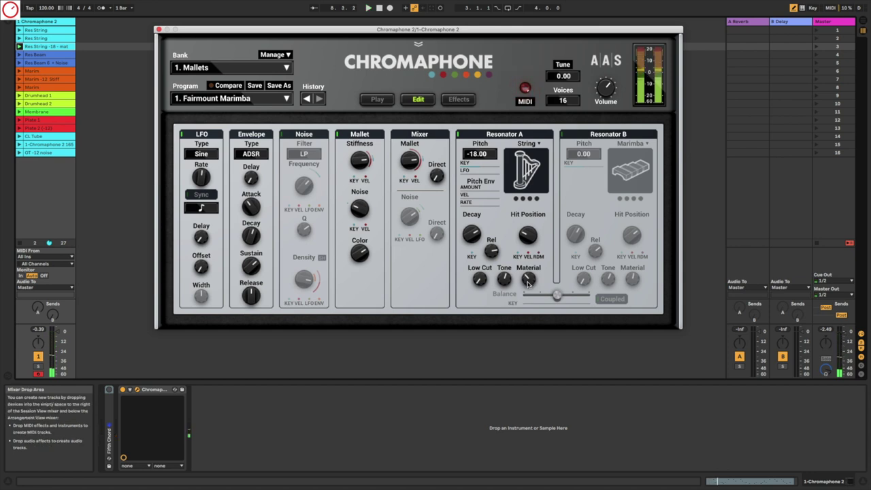
mouse_move(528, 284)
mouse_down()
mouse_move(480, 272)
mouse_move(480, 283)
mouse_move(530, 272)
mouse_move(527, 284)
mouse_up()
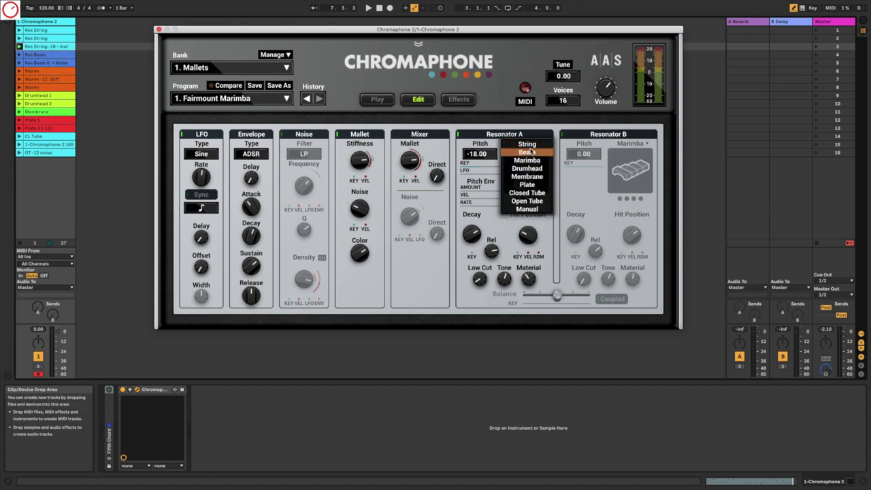
Step: Change Resonator A to the Beam type with pitch 0.00, adjust its material and play the Res Beam clip
click(528, 152)
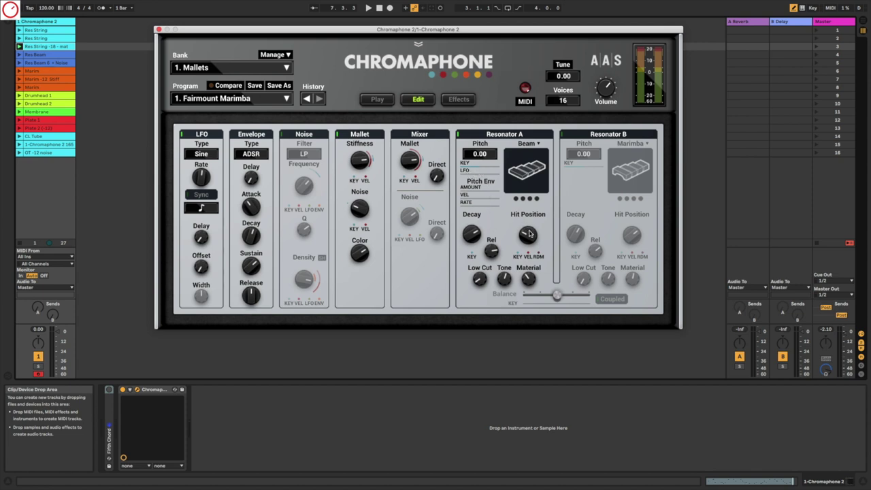
drag(529, 282, 529, 292)
key(space)
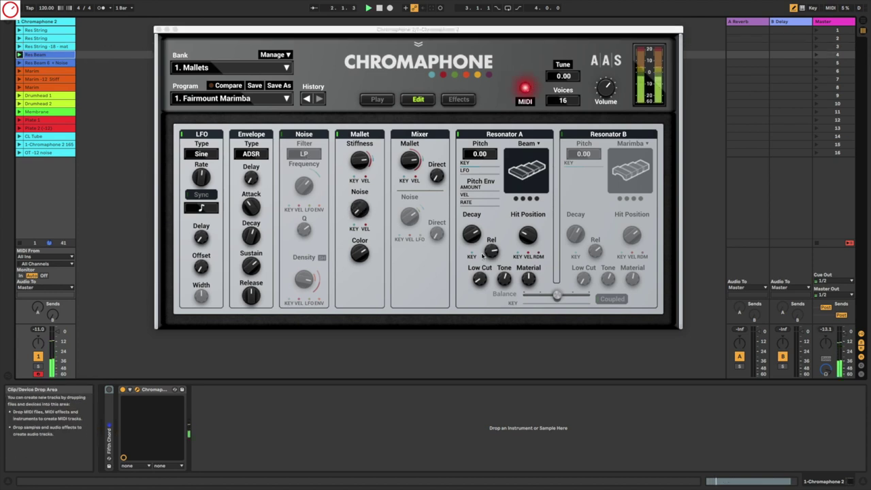
Step: Adjust Resonator A's hit position and lower its material setting while the Res Beam clip plays
click(466, 172)
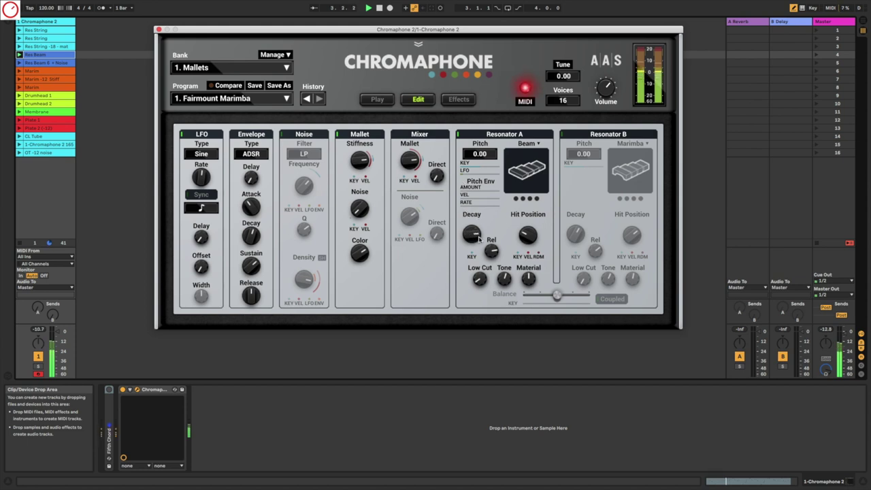
mouse_move(526, 238)
mouse_down()
mouse_move(527, 223)
mouse_move(527, 243)
mouse_up()
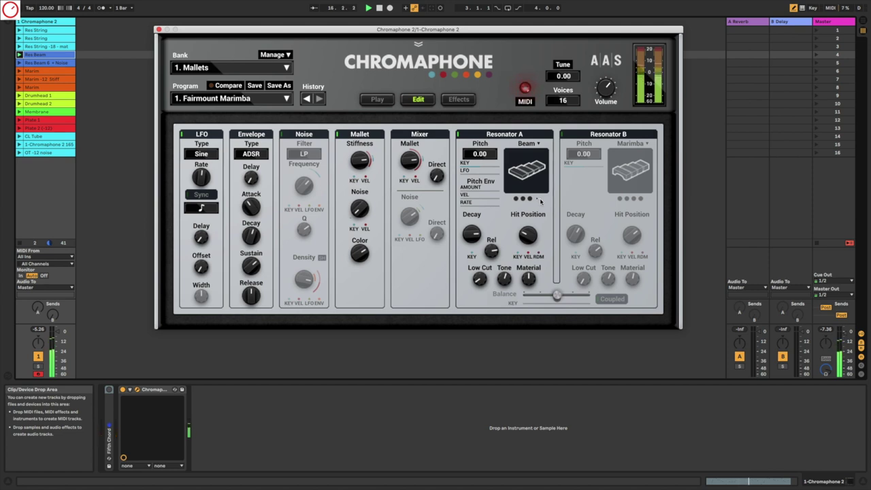
drag(529, 275, 530, 270)
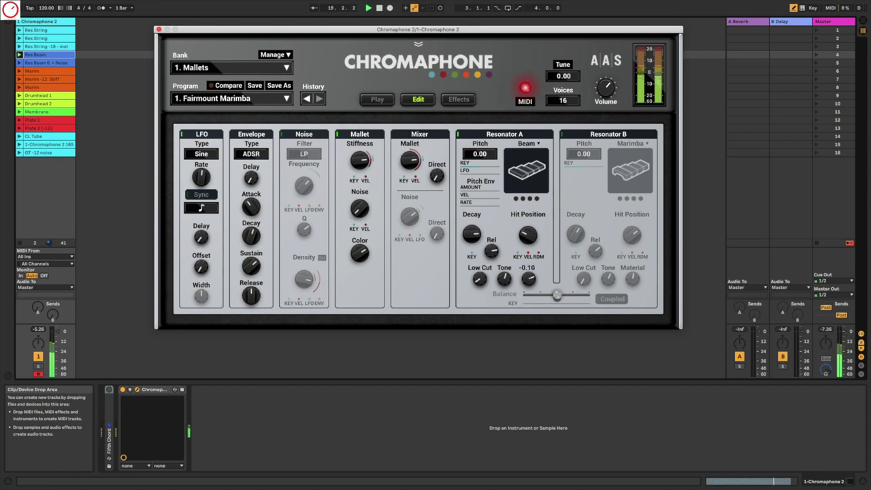
drag(527, 278, 528, 326)
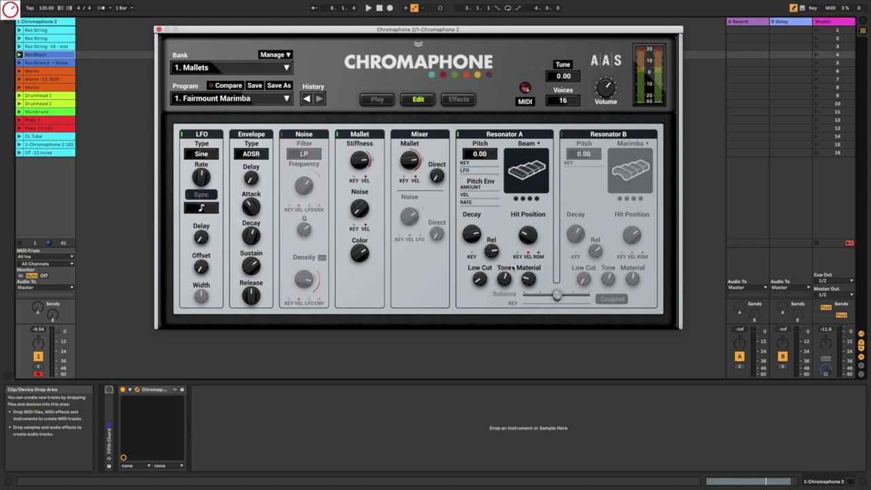
Step: Restart playback, fine-tune Resonator A's decay and raise the mallet's noise amount, touching up its stiffness
key(space)
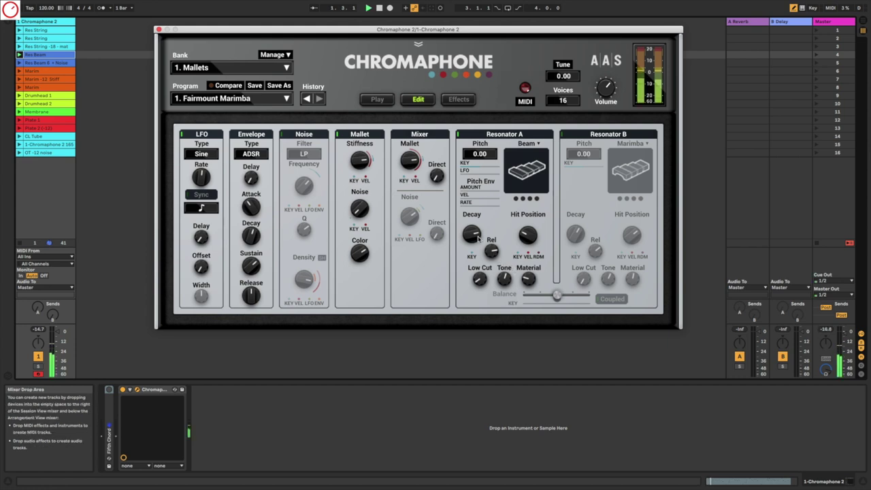
drag(476, 234, 476, 232)
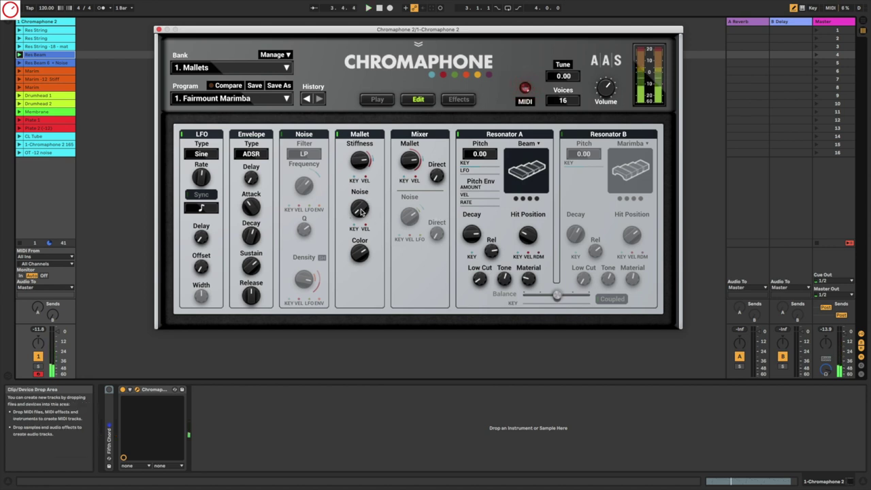
mouse_move(360, 209)
drag(360, 210, 359, 169)
drag(360, 213, 360, 199)
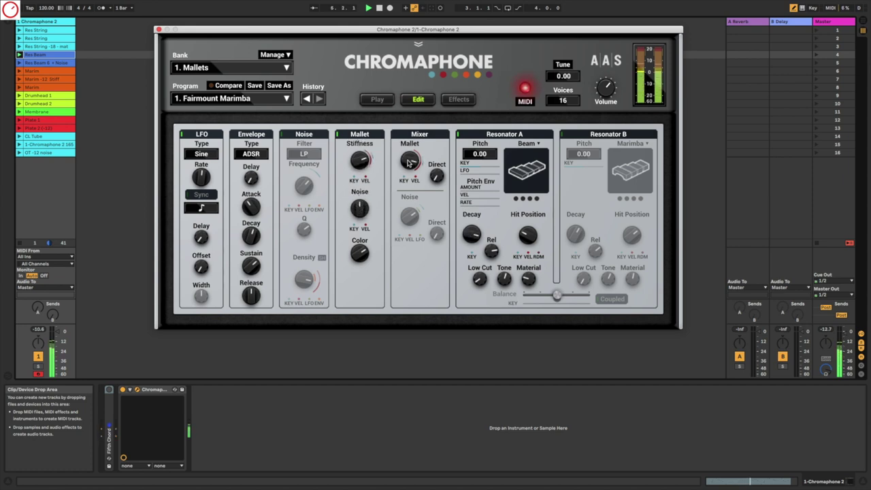
drag(364, 203, 364, 170)
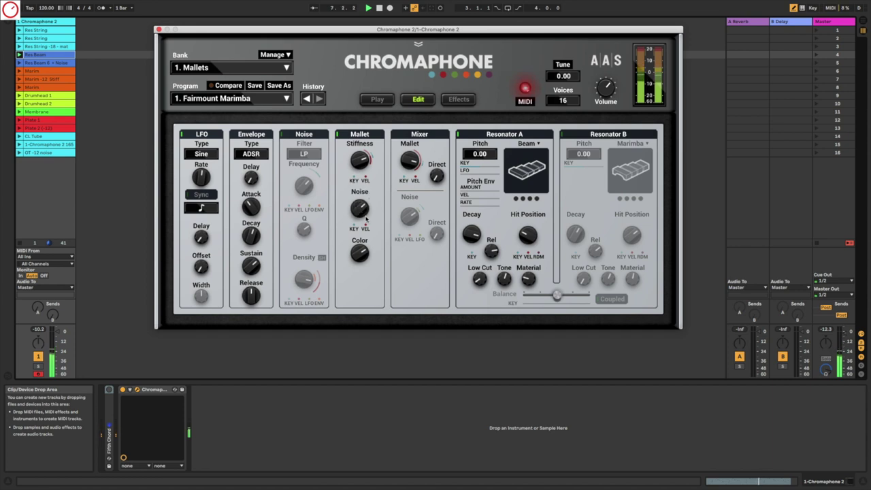
drag(363, 209, 363, 221)
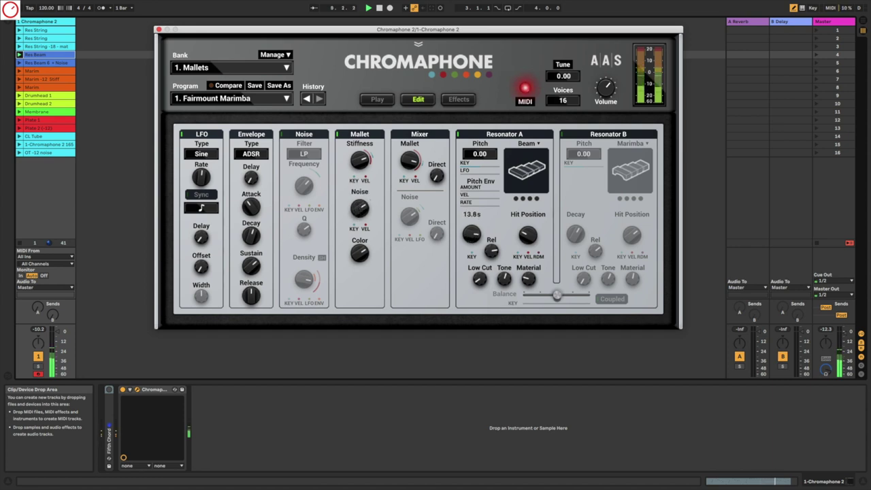
drag(360, 208, 360, 199)
drag(360, 164, 360, 156)
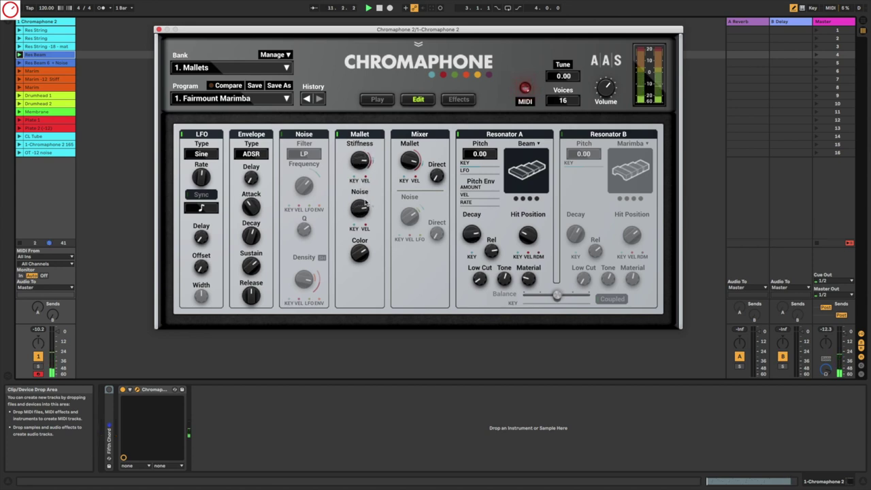
Step: Readjust Resonator A's material and hit position together with the mallet's stiffness
drag(528, 277, 504, 277)
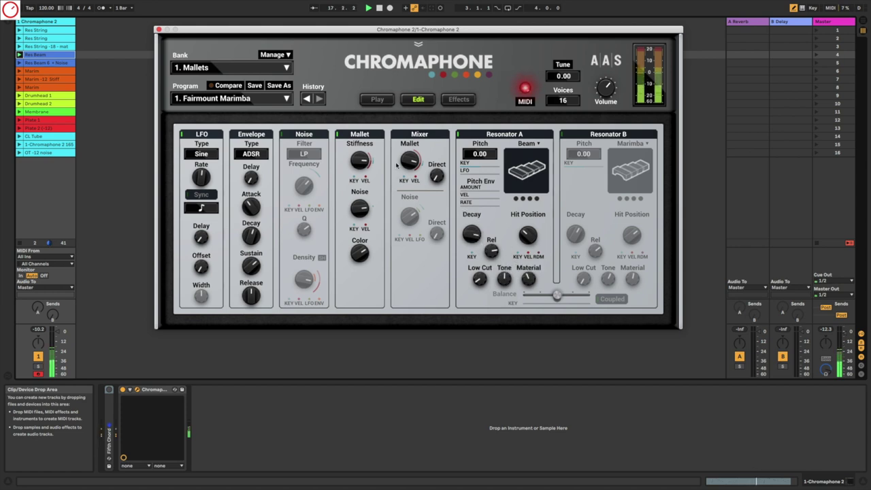
drag(365, 160, 367, 163)
drag(525, 232, 520, 251)
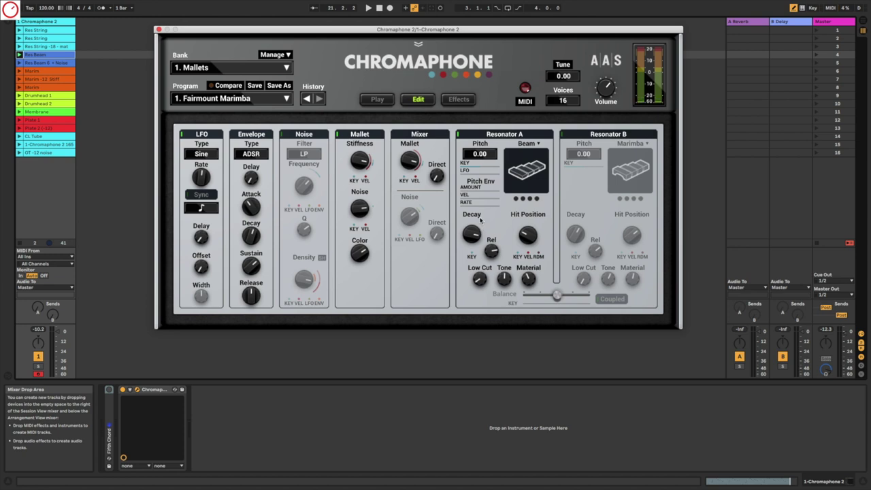
Step: Replay the Res Beam clip while increasing the mallet's noise amount and its mixer level
key(space)
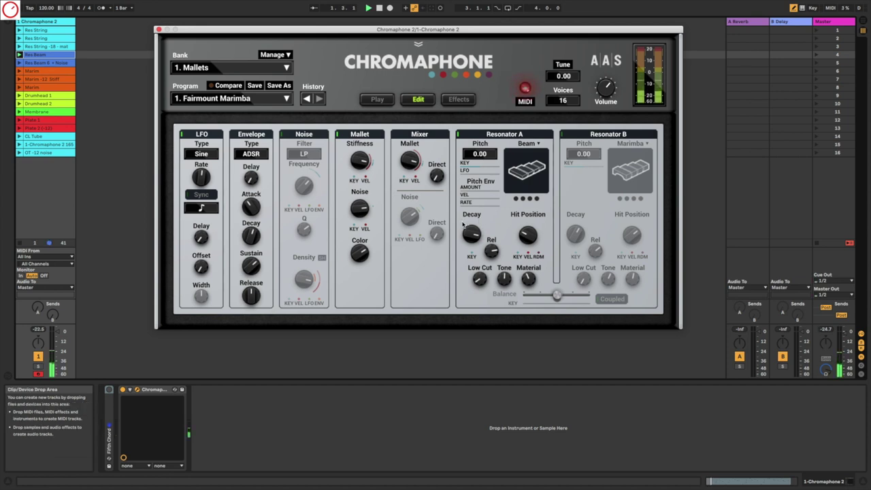
mouse_move(363, 211)
mouse_down()
mouse_move(363, 228)
mouse_move(364, 204)
mouse_up()
drag(359, 161, 412, 166)
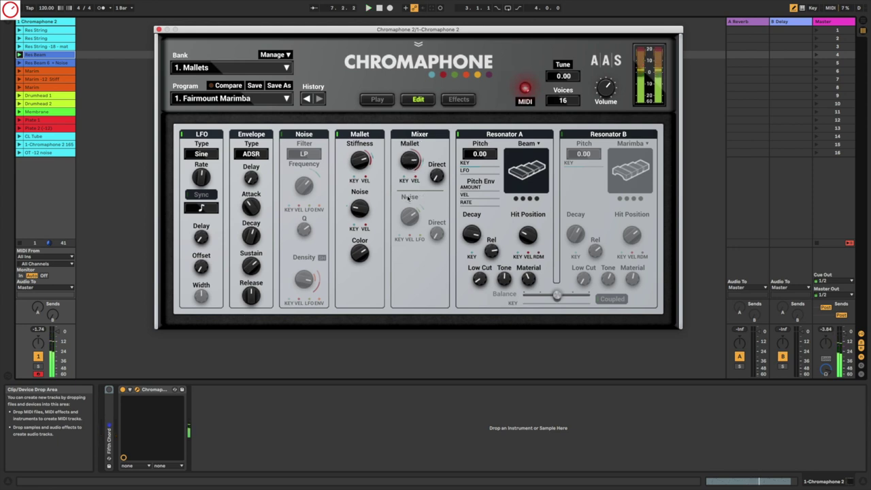
Step: Enable the Noise source and raise its mixer level while the clip plays
click(304, 134)
key(space)
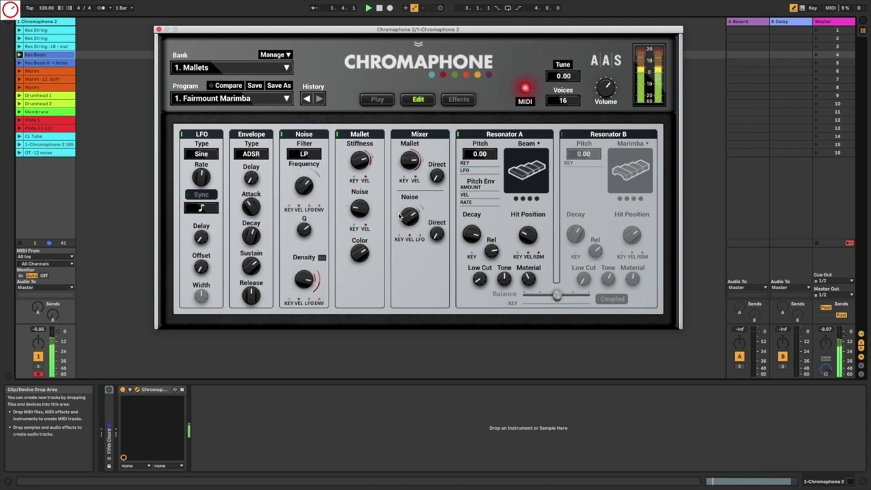
drag(402, 217, 402, 210)
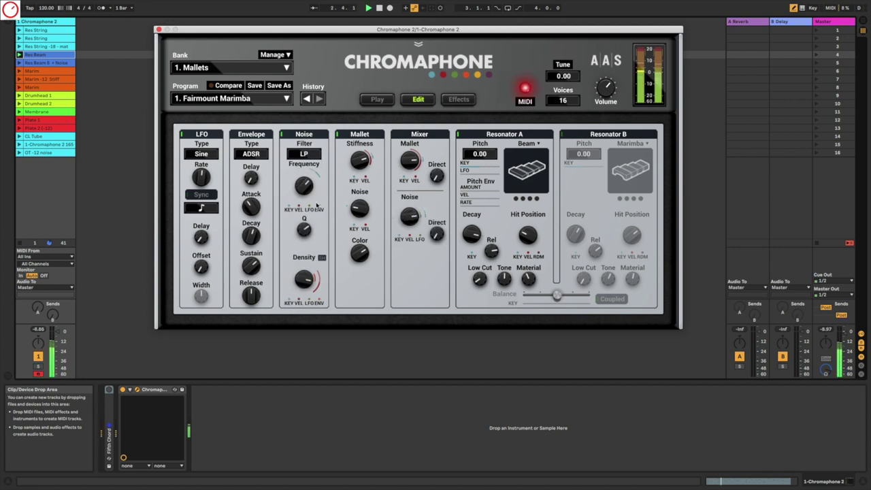
Step: Shape the noise filter's Q, frequency and density, balancing the noise mixer level and Resonator A's hit position
mouse_move(301, 226)
mouse_down()
mouse_move(301, 247)
mouse_move(305, 217)
mouse_up()
drag(304, 185, 304, 177)
drag(304, 279, 305, 277)
drag(406, 216, 405, 225)
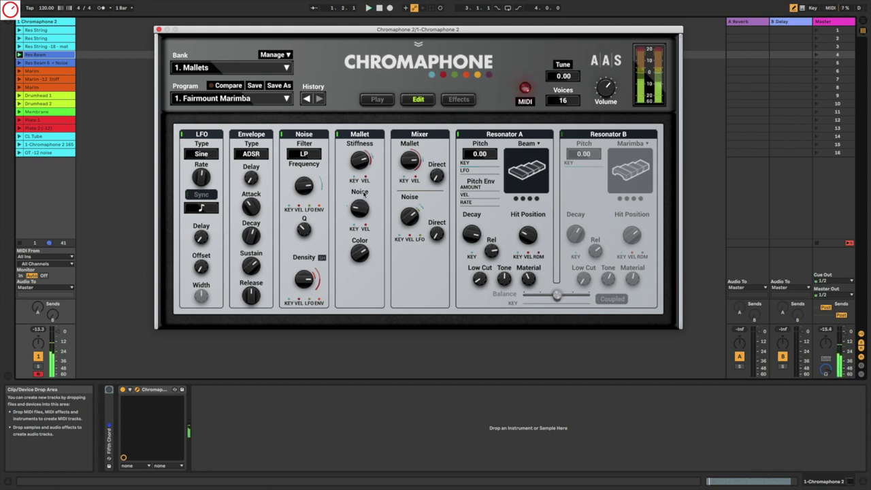
drag(527, 235, 527, 210)
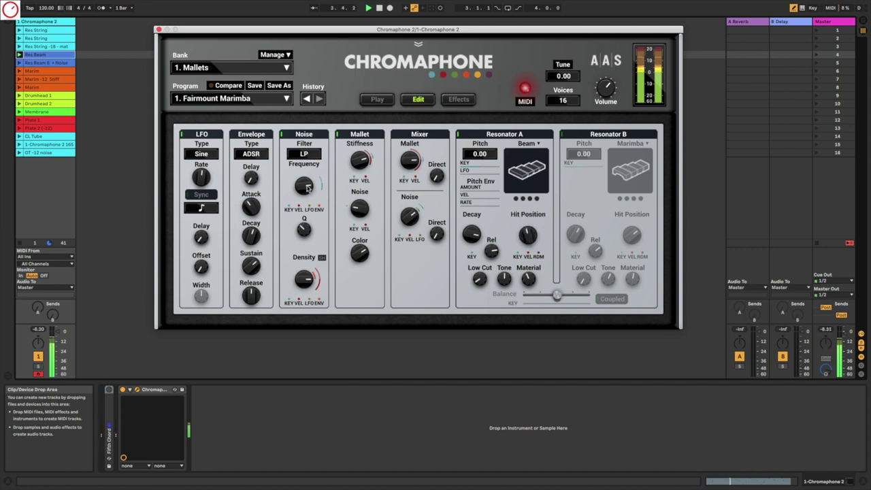
drag(305, 187, 303, 171)
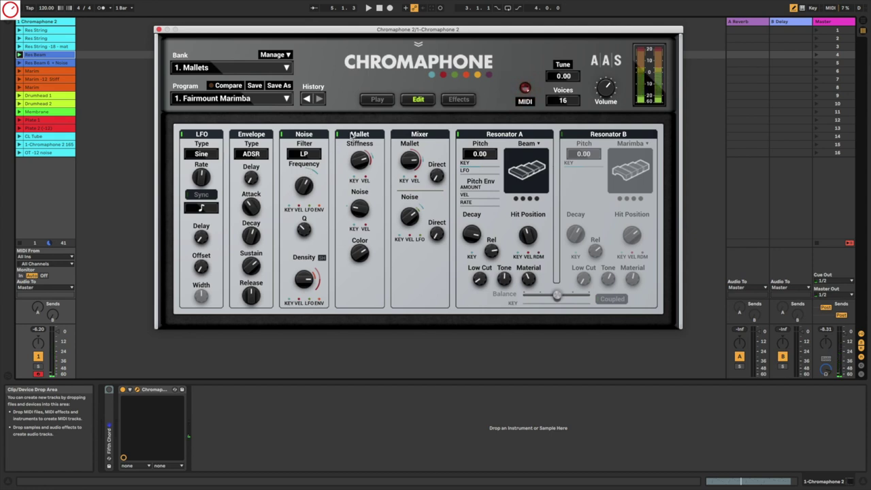
Step: Switch off the Mallet and drive the beam with noise only, adjusting noise level, filter frequency, Q, density and hit position
click(351, 135)
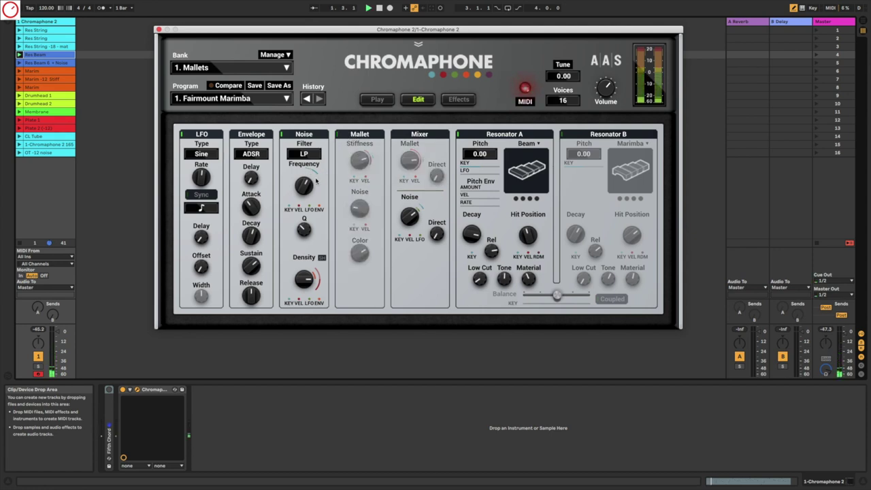
drag(410, 216, 409, 196)
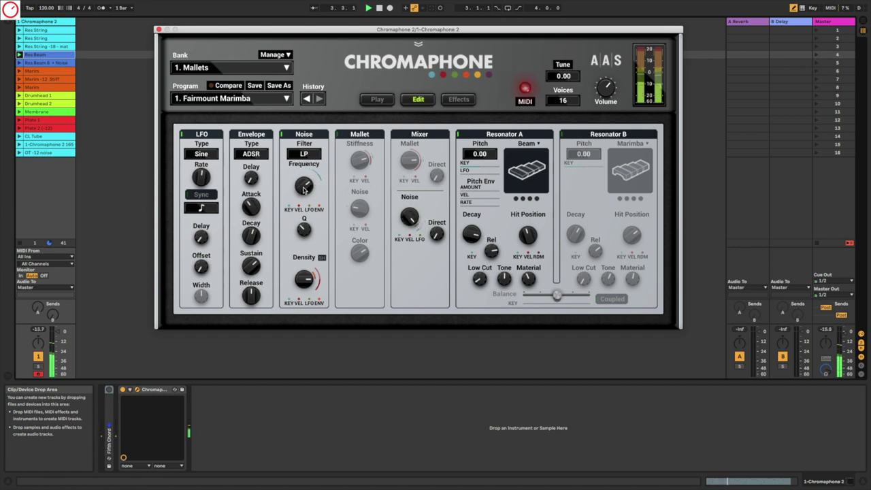
drag(303, 185, 303, 171)
drag(524, 236, 525, 230)
drag(304, 279, 304, 269)
drag(305, 229, 304, 223)
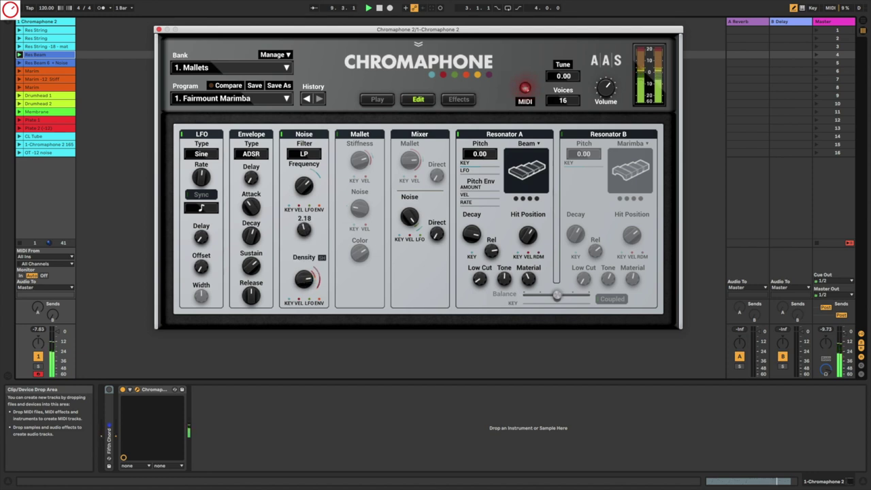
drag(304, 230, 304, 236)
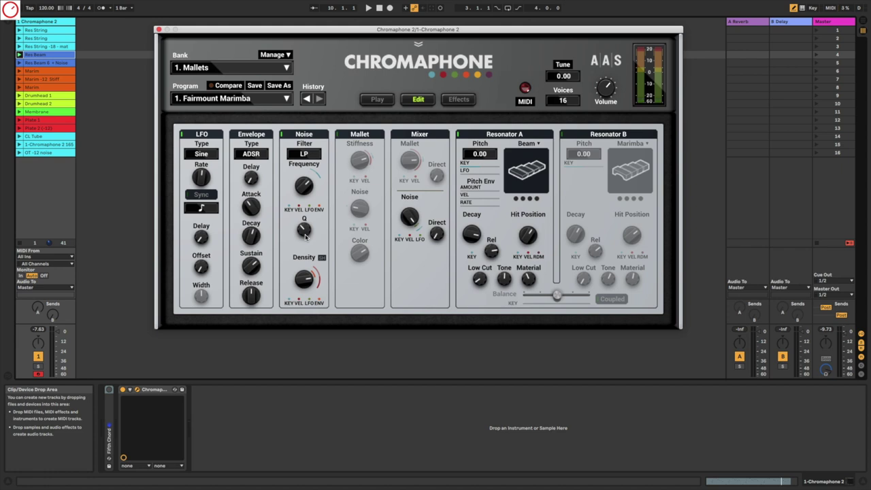
Step: Replay the noise-only beam while refining the noise filter frequency, Resonator A's hit position and the output volume
key(space)
drag(304, 186, 303, 187)
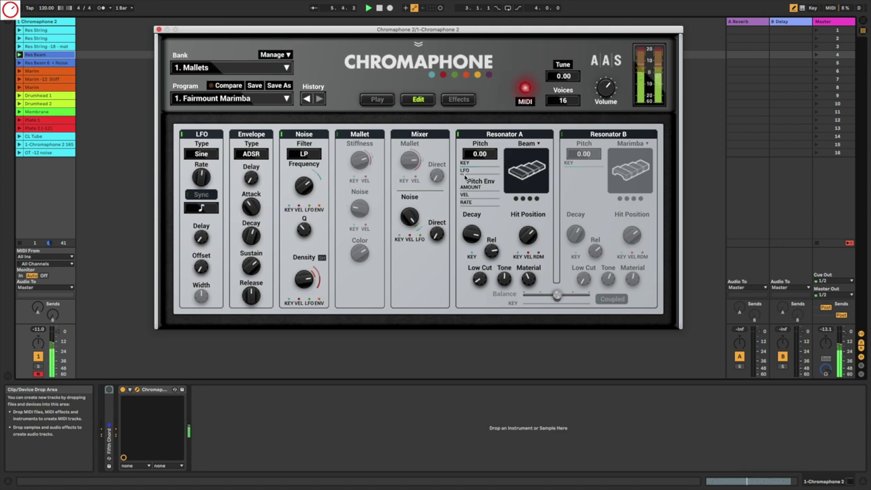
drag(524, 233, 525, 220)
drag(600, 93, 600, 92)
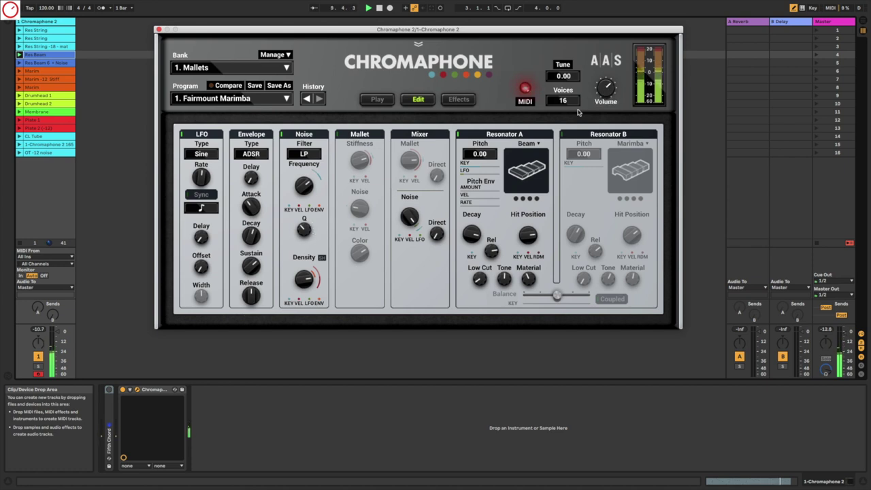
drag(600, 93, 600, 91)
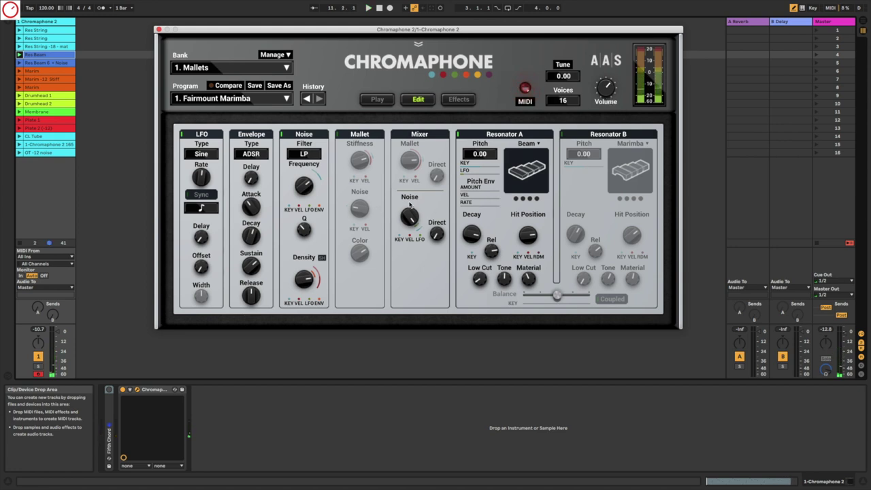
Step: Re-enable the Mallet, set Resonator A's pitch to 6.00 and play the clip with both Mallet and Noise active
click(351, 135)
click(310, 135)
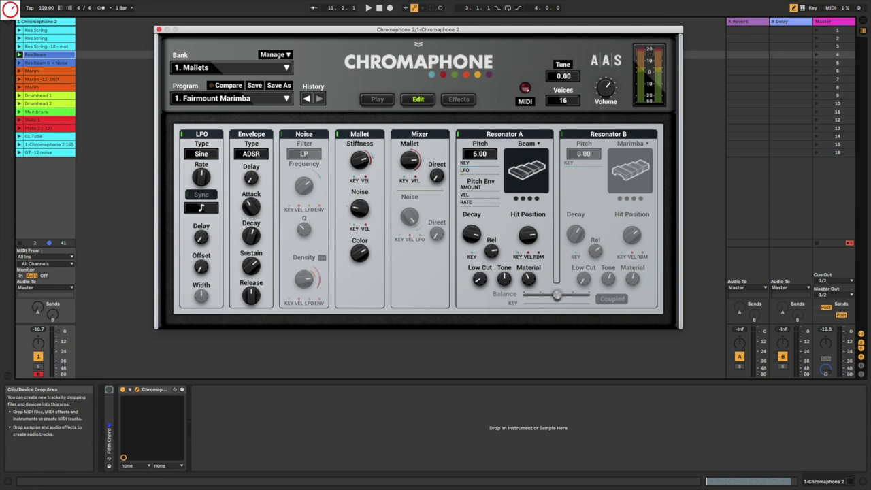
scroll(476, 155, up, 6)
click(304, 134)
key(space)
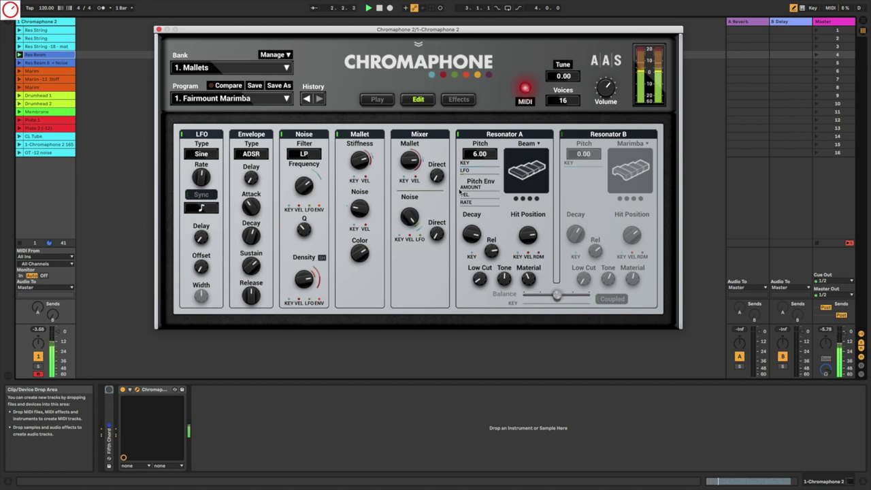
Step: Rebalance the mallet's noise amount and the Noise source's mixer level, and open up the noise filter frequency
drag(461, 173, 461, 170)
mouse_move(362, 208)
mouse_down()
mouse_move(361, 178)
mouse_move(366, 194)
mouse_up()
drag(408, 217, 409, 208)
drag(303, 188, 303, 177)
click(410, 221)
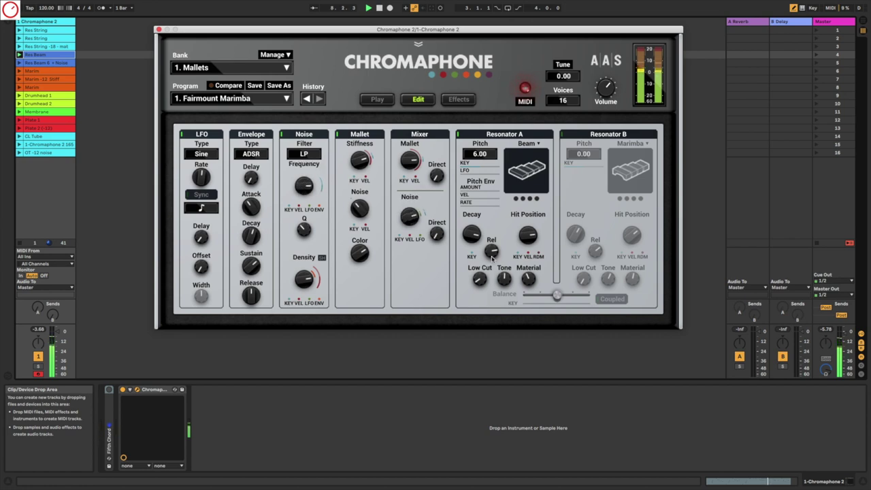
Step: Vary Resonator A's decay and adjust its material while the clip plays
click(468, 235)
drag(468, 235, 467, 248)
drag(528, 279, 527, 275)
drag(473, 239, 473, 230)
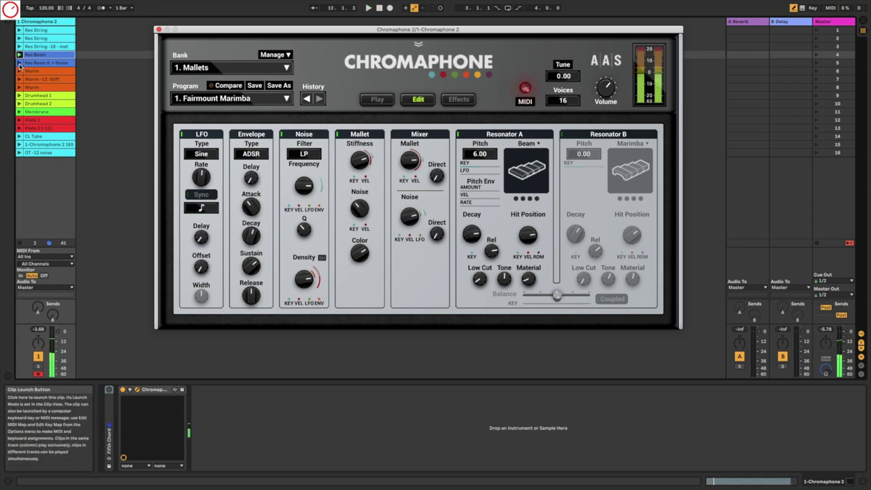
Step: Launch the Res Beam 6 + Noise clip and adjust Resonator A's decay, material and hit position
click(19, 63)
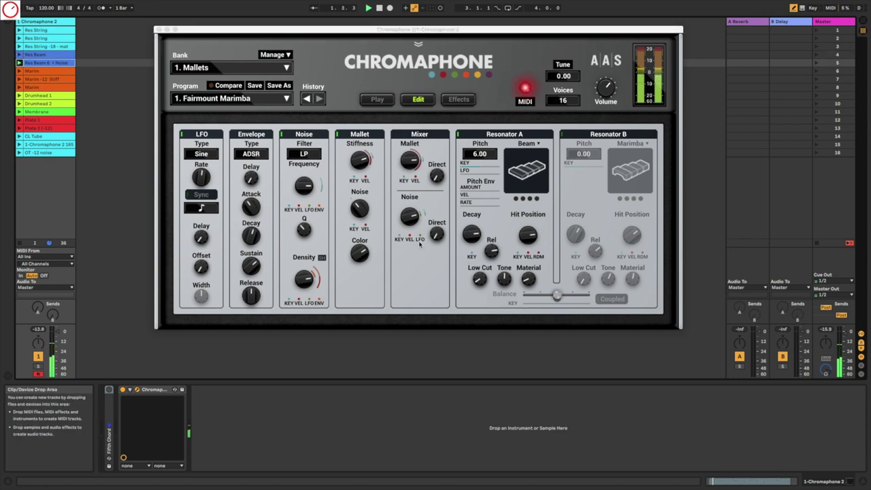
click(464, 234)
mouse_move(526, 277)
mouse_down()
mouse_move(526, 263)
mouse_move(527, 275)
mouse_up()
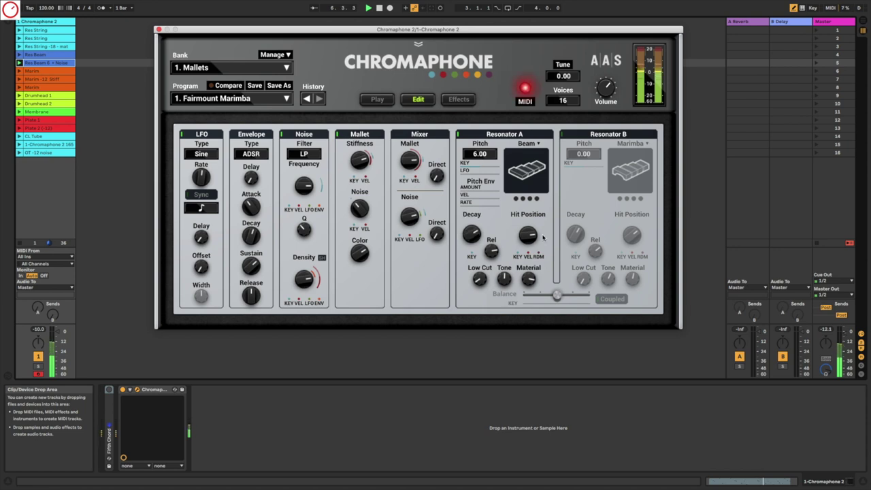
drag(542, 236, 542, 242)
Step: Fine-tune the noise mixer level, Resonator A's decay and the mallet's stiffness against the playing clip
drag(406, 219, 406, 217)
drag(472, 234, 469, 200)
drag(363, 165, 363, 160)
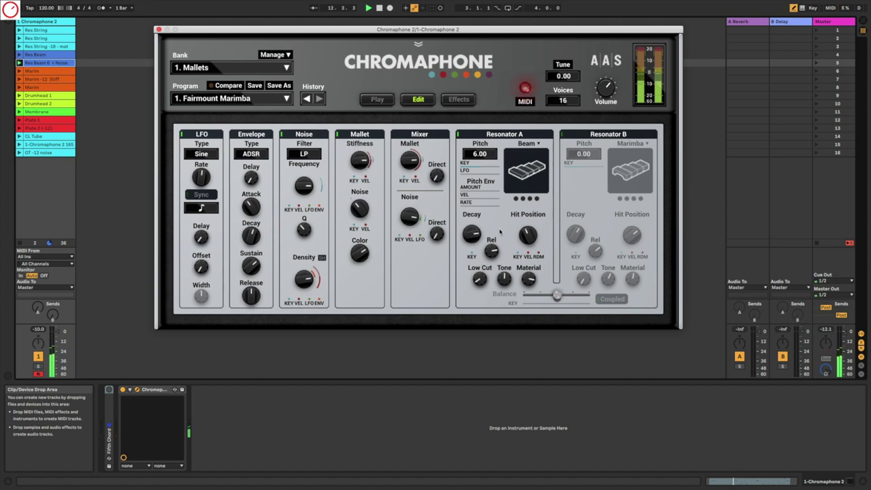
Step: Lower Resonator A's material and replay the clip while reducing the mallet's mixer level and stiffness
mouse_move(528, 278)
mouse_down()
mouse_move(504, 274)
mouse_move(528, 281)
mouse_move(528, 292)
mouse_up()
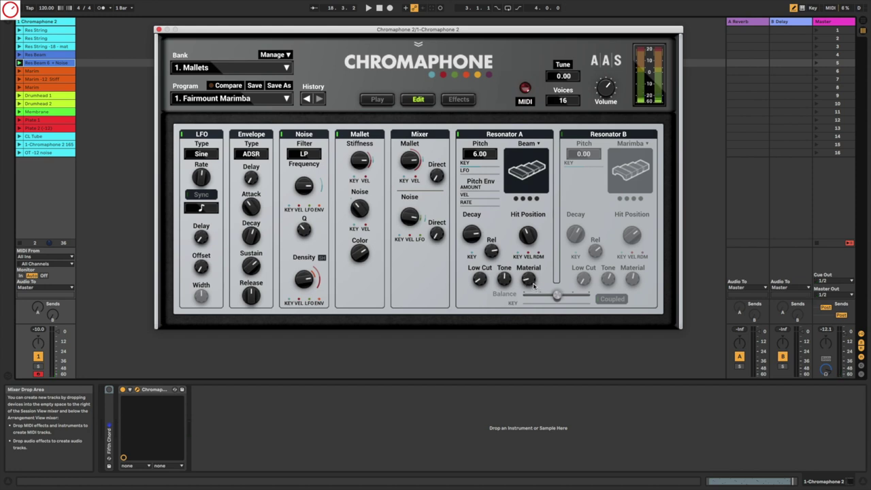
key(space)
mouse_move(530, 281)
mouse_down()
mouse_move(528, 262)
mouse_move(528, 294)
mouse_up()
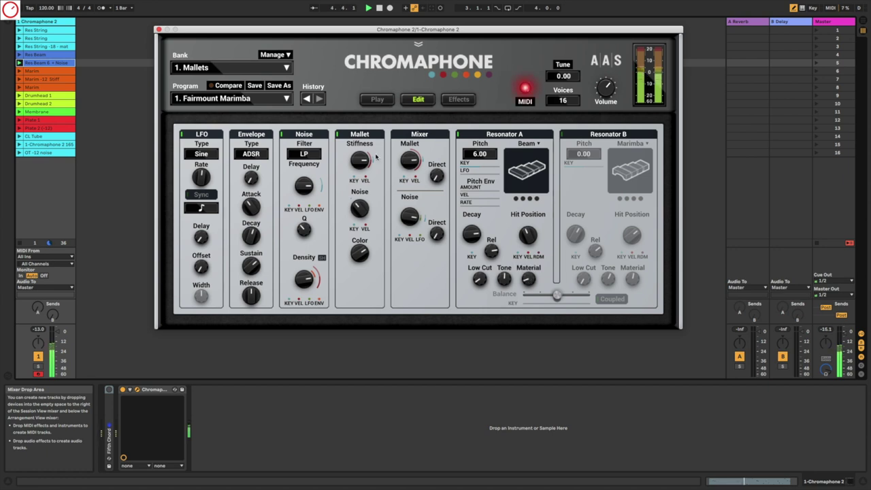
drag(410, 160, 403, 197)
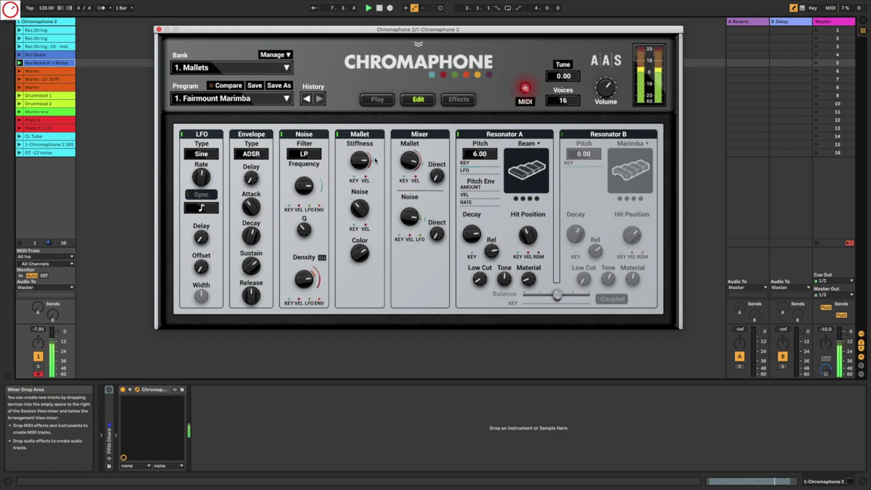
drag(359, 160, 359, 168)
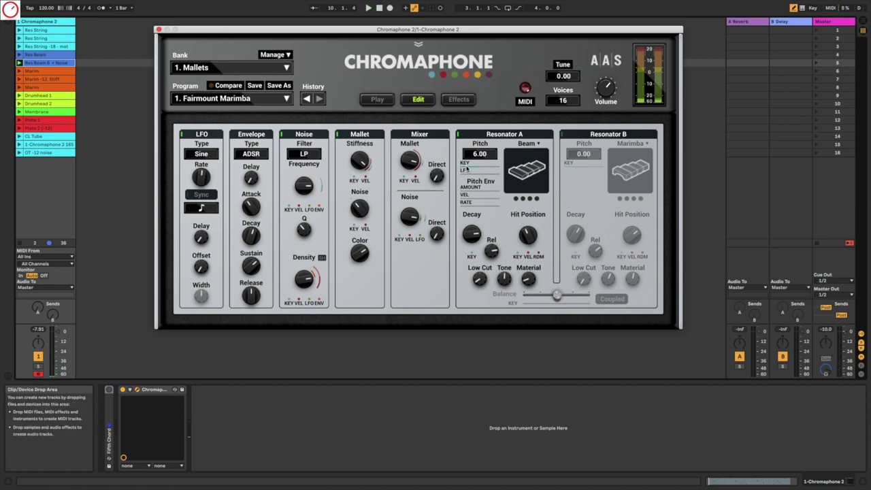